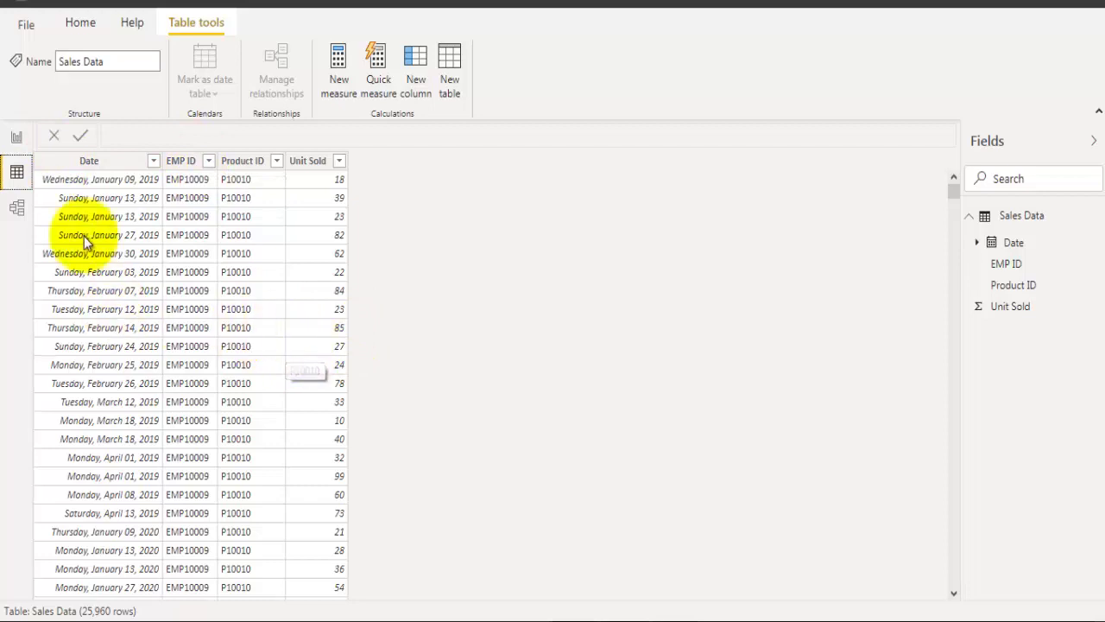
- Switch to the report page with the Unit Sold matrix and create a new measure named Run_Total in the Sales Data table
click(16, 140)
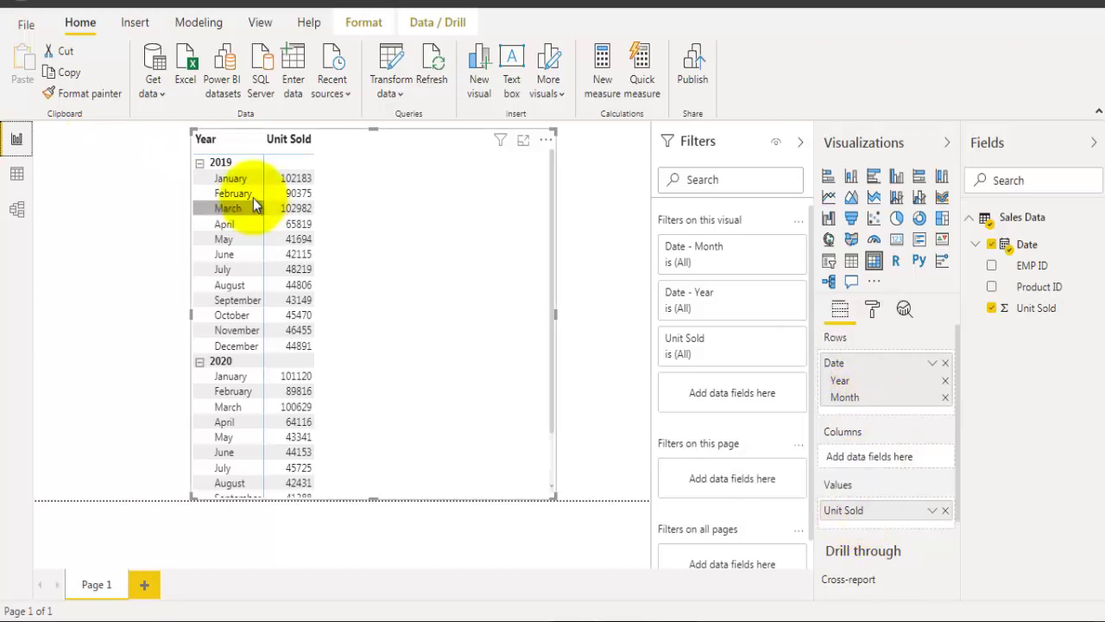
click(273, 180)
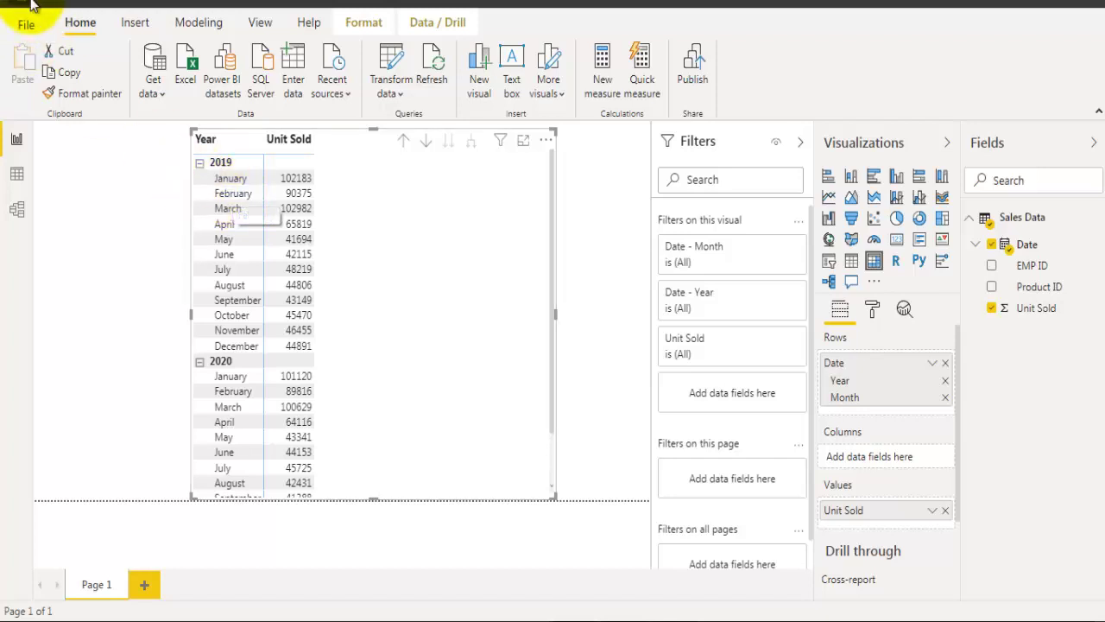
click(603, 64)
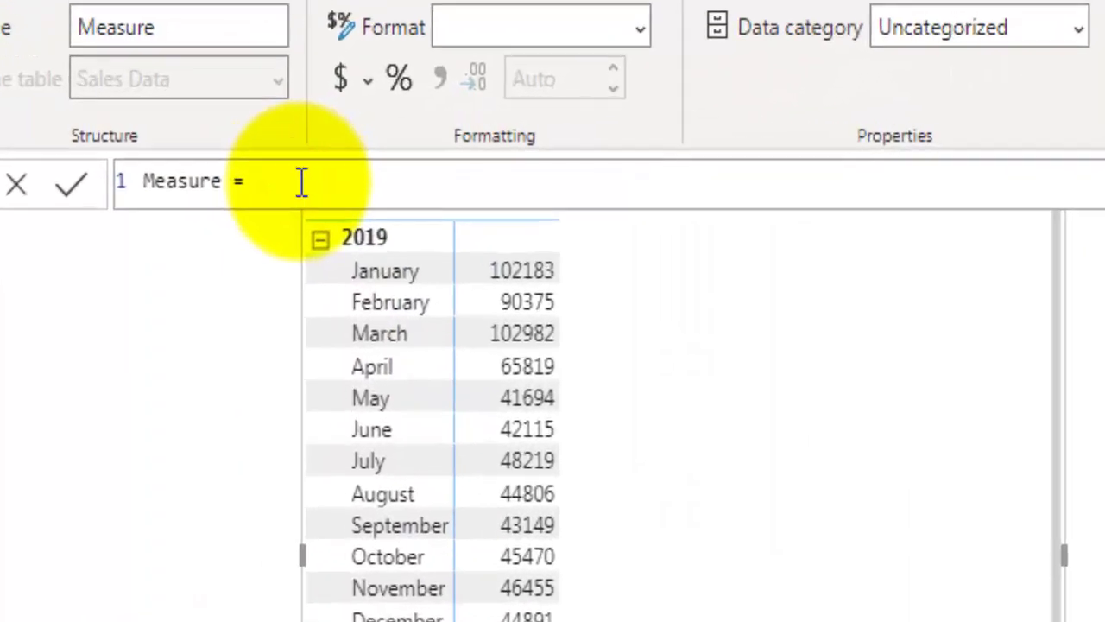
key(Home)
key(shift+Right)
key(shift+Right)
key(shift+Right)
key(shift+Right)
key(shift+Right)
key(shift+Right)
key(shift+Right)
text(Run_Total)
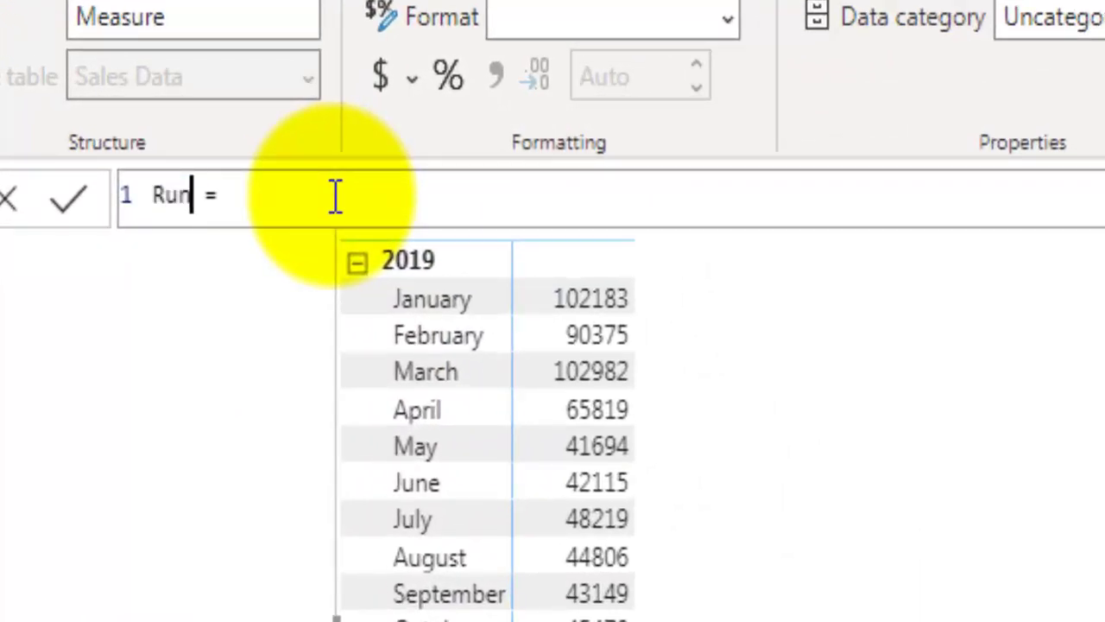
key(End)
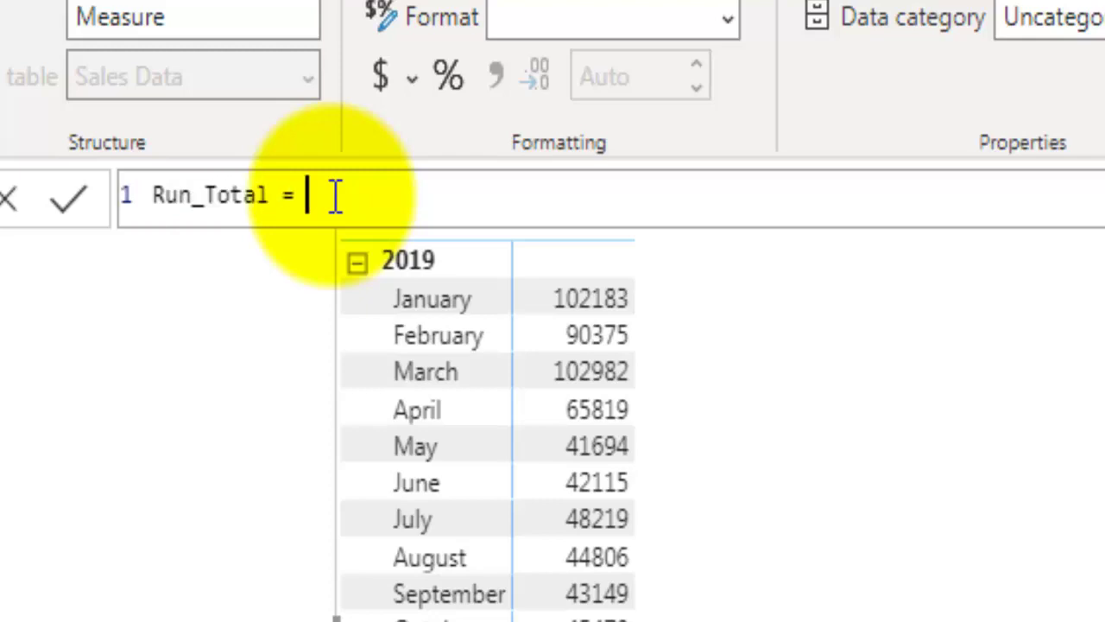
- On a new line of the measure formula, declare the variable V_MaxDate as MAX('Sales Data'[Date])
key(shift+Return)
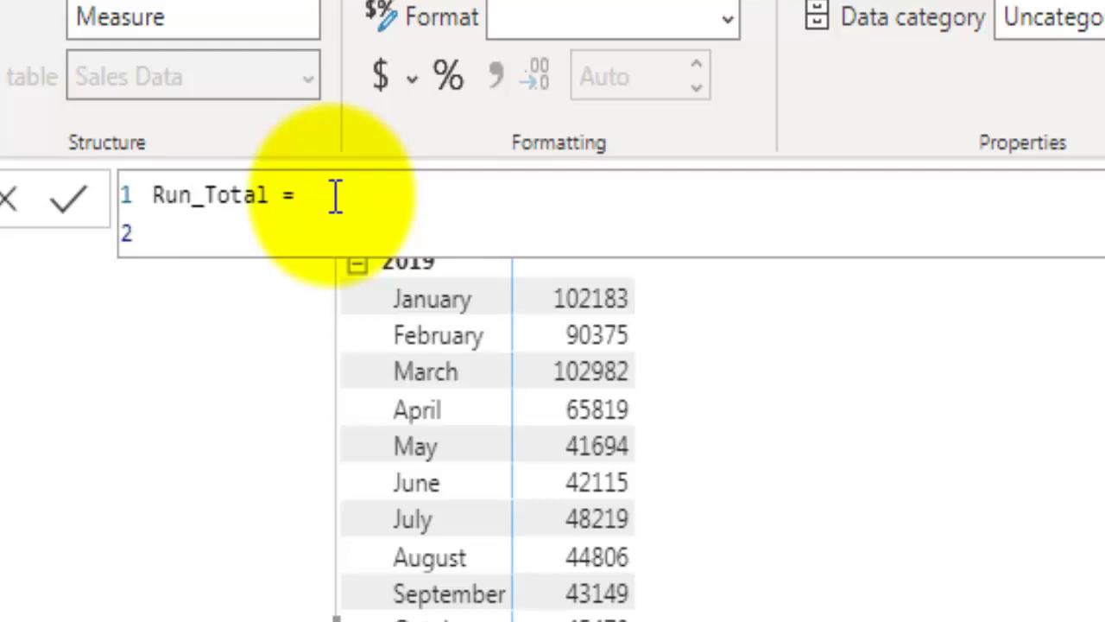
text(var)
key(Tab)
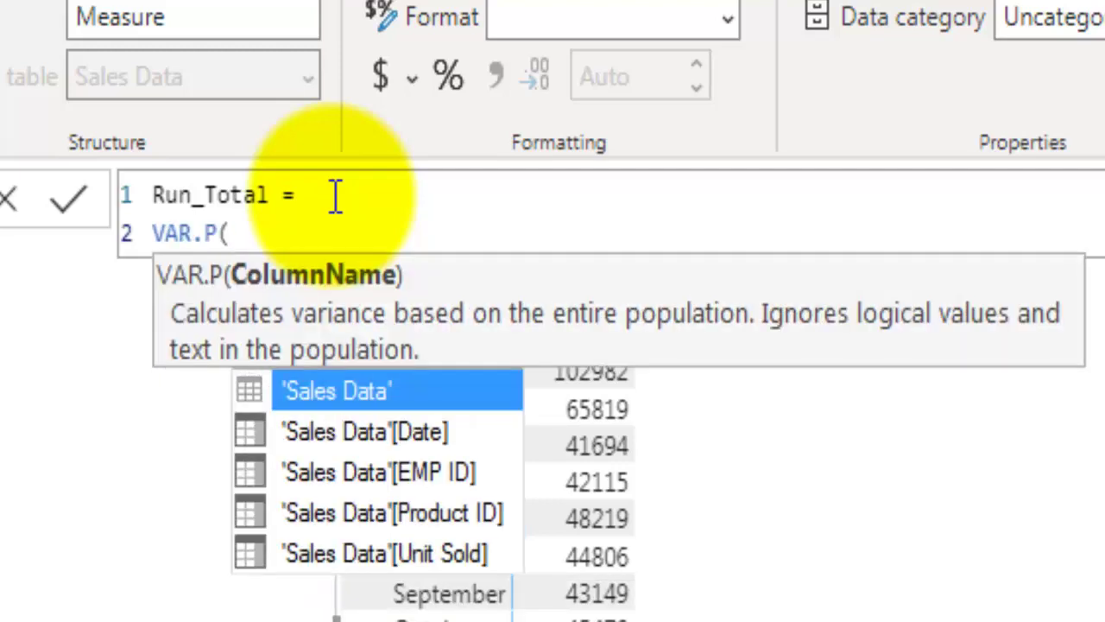
key(BackSpace)
key(BackSpace)
key(BackSpace)
text(V)
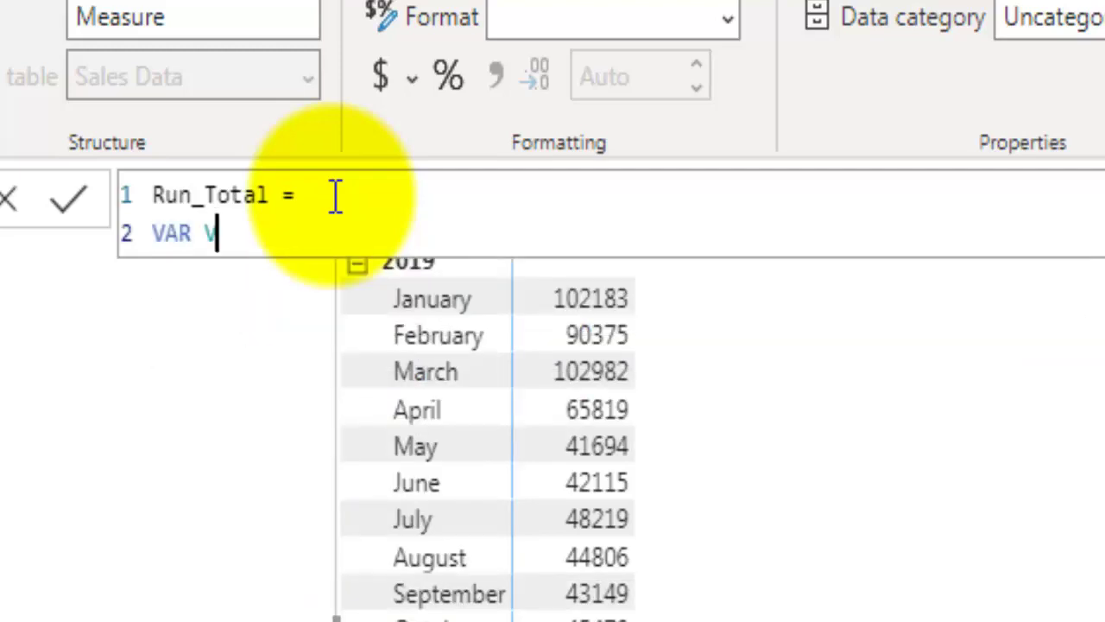
text(_MaxDate)
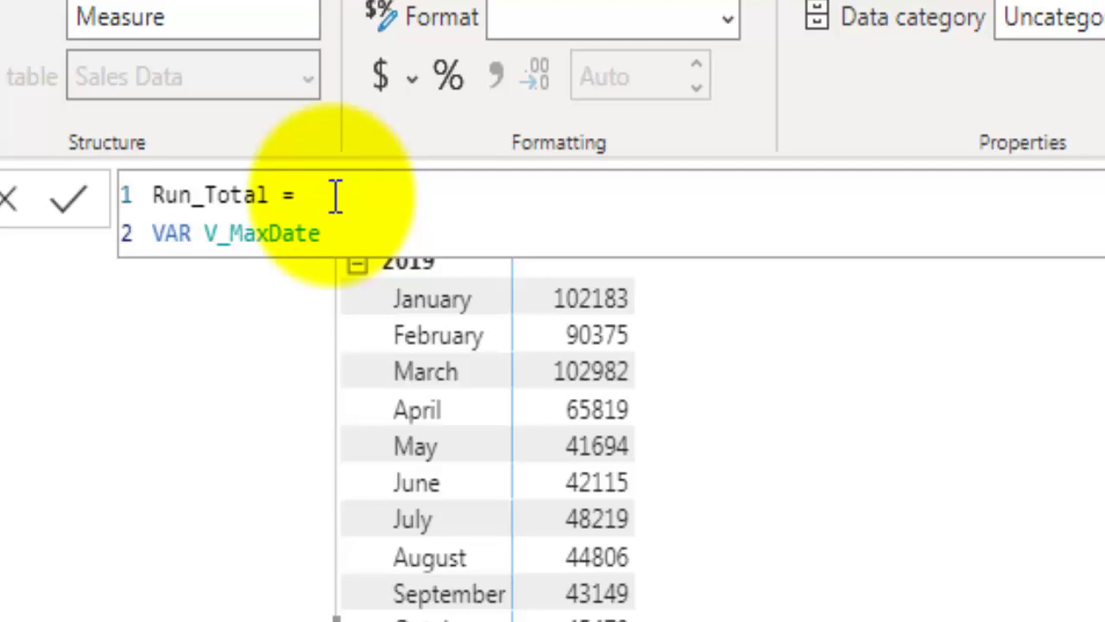
text(=MAX(sale)
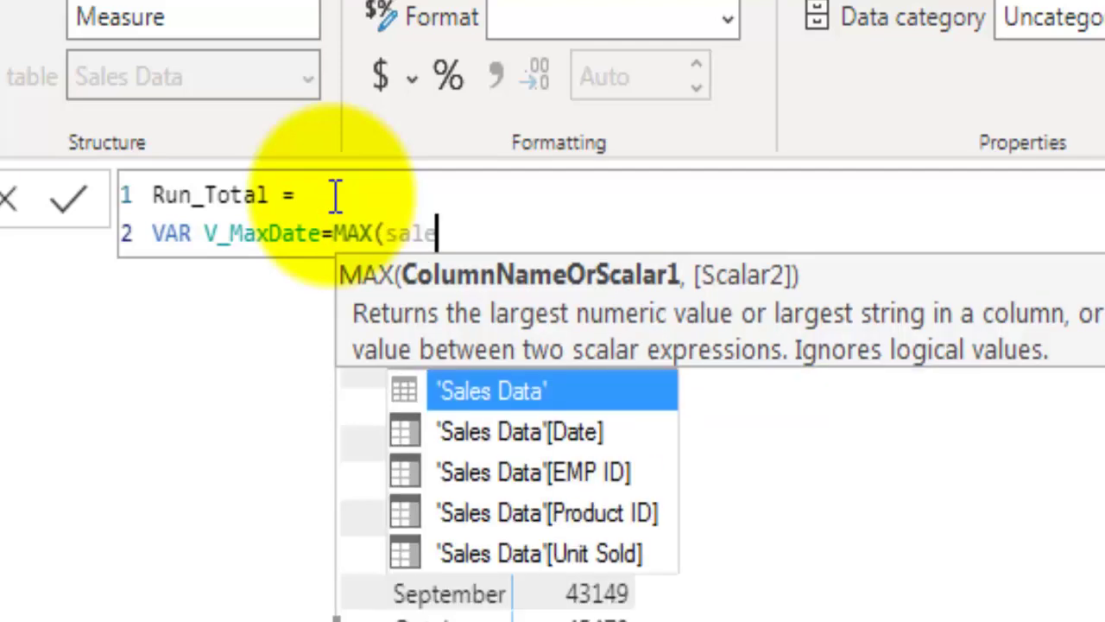
key(Down)
key(Tab)
text())
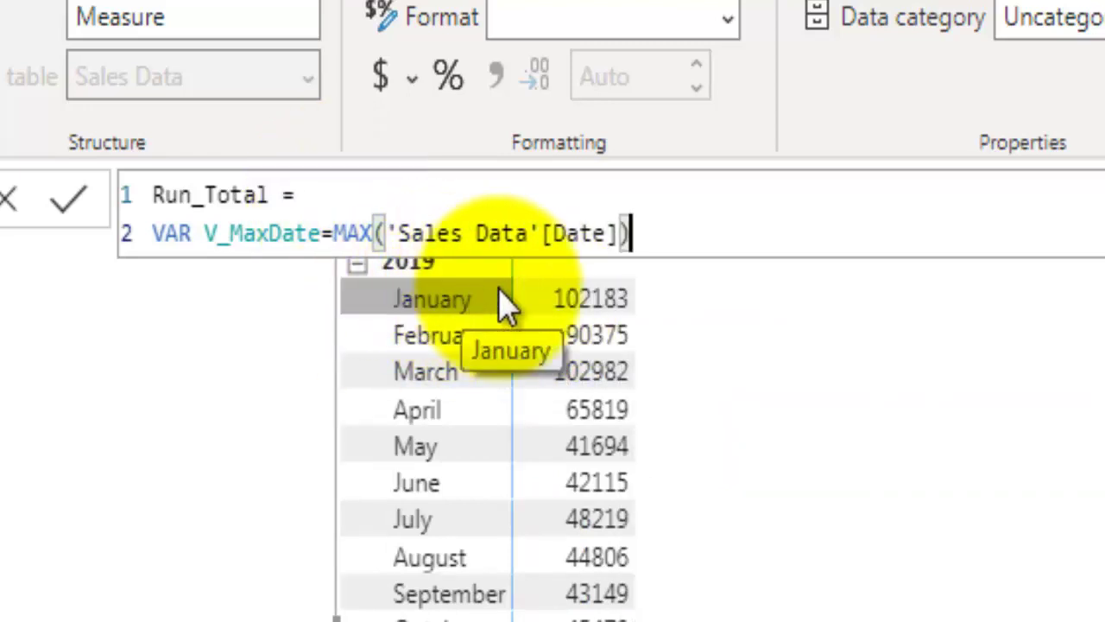
- Add a return line to the measure and start its result on the line below with CALCULATE(SUM('Sales Data'[Unit Sold]),
click(703, 239)
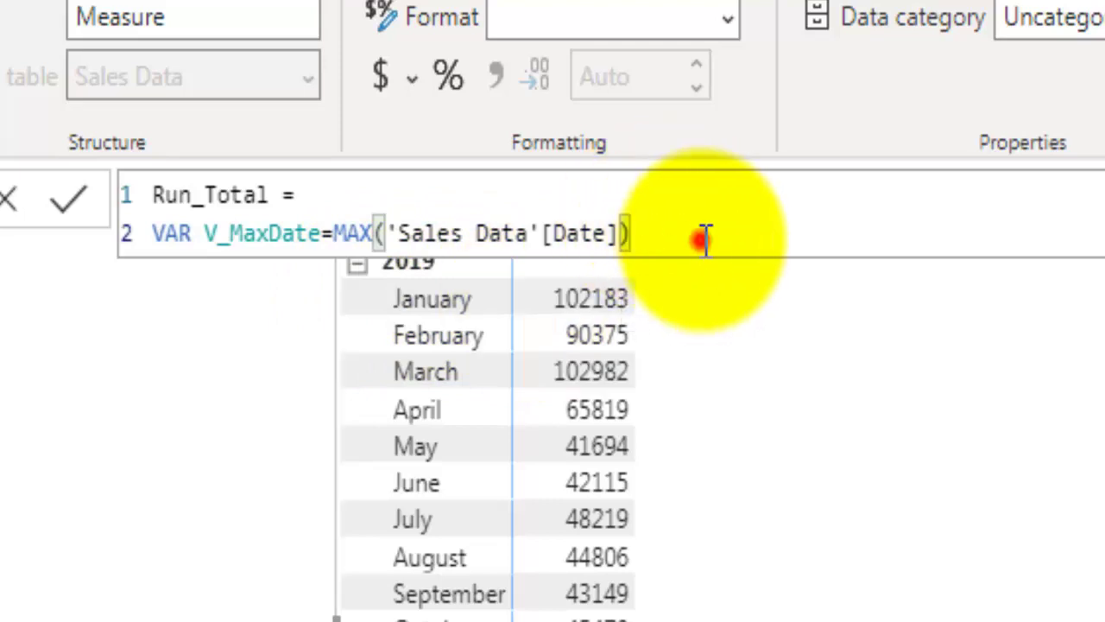
key(shift+Return)
text(return)
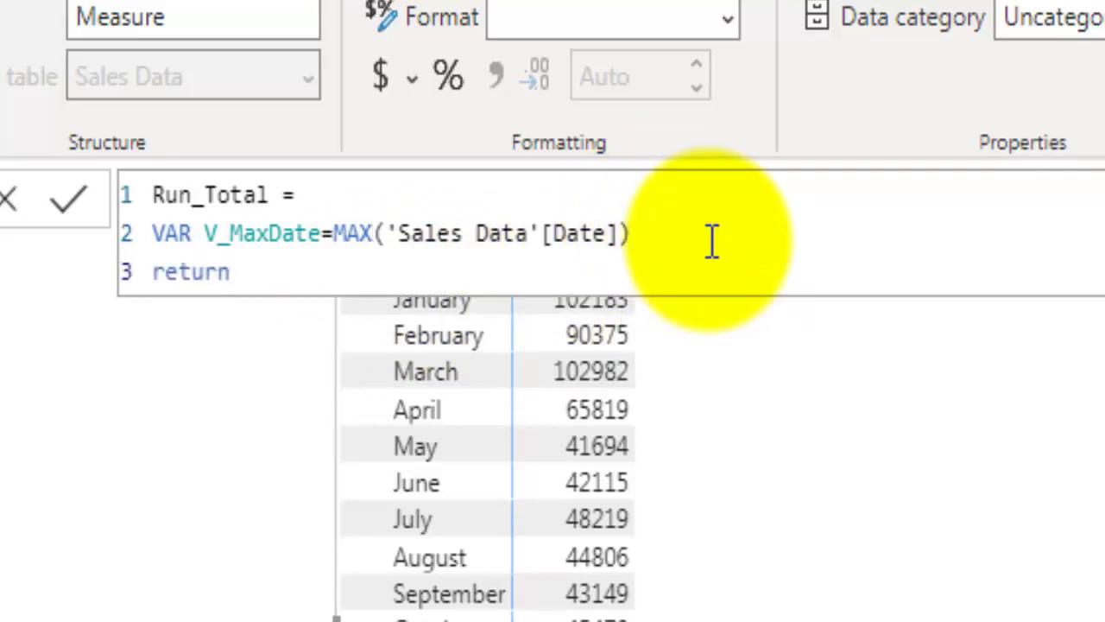
key(shift+Return)
text(CALCULATE()
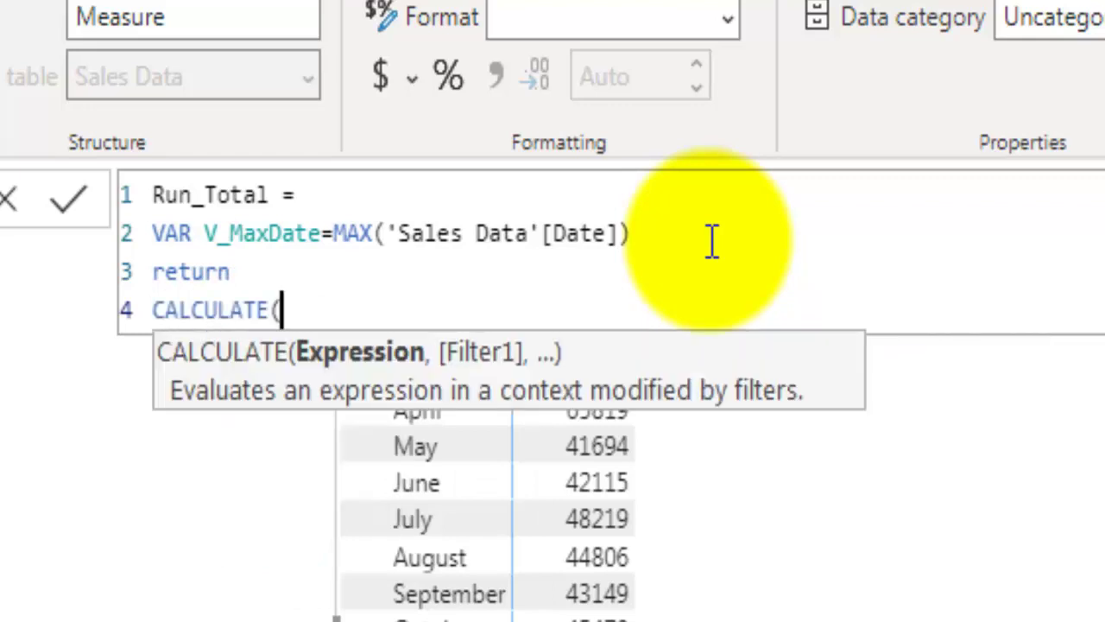
text(SUM()
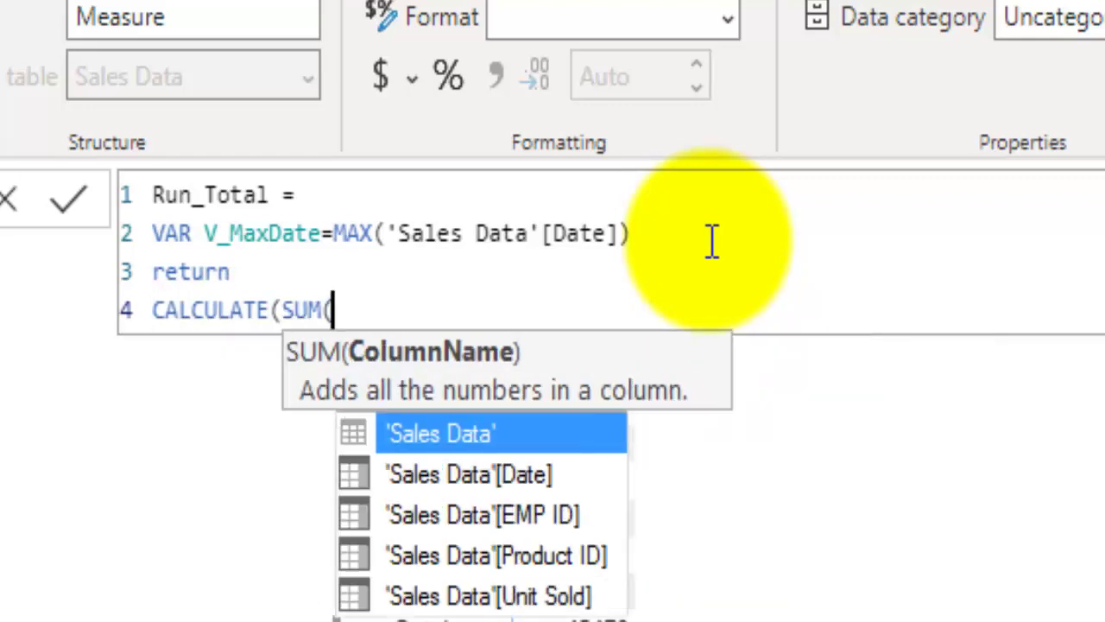
text(uni)
key(Tab)
text())
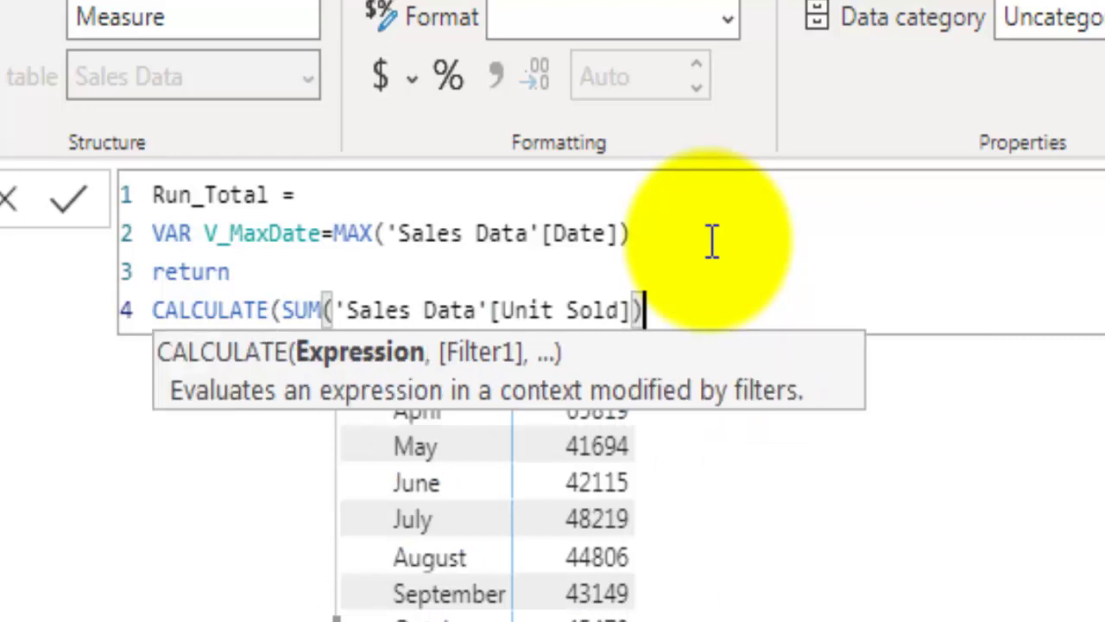
text(,)
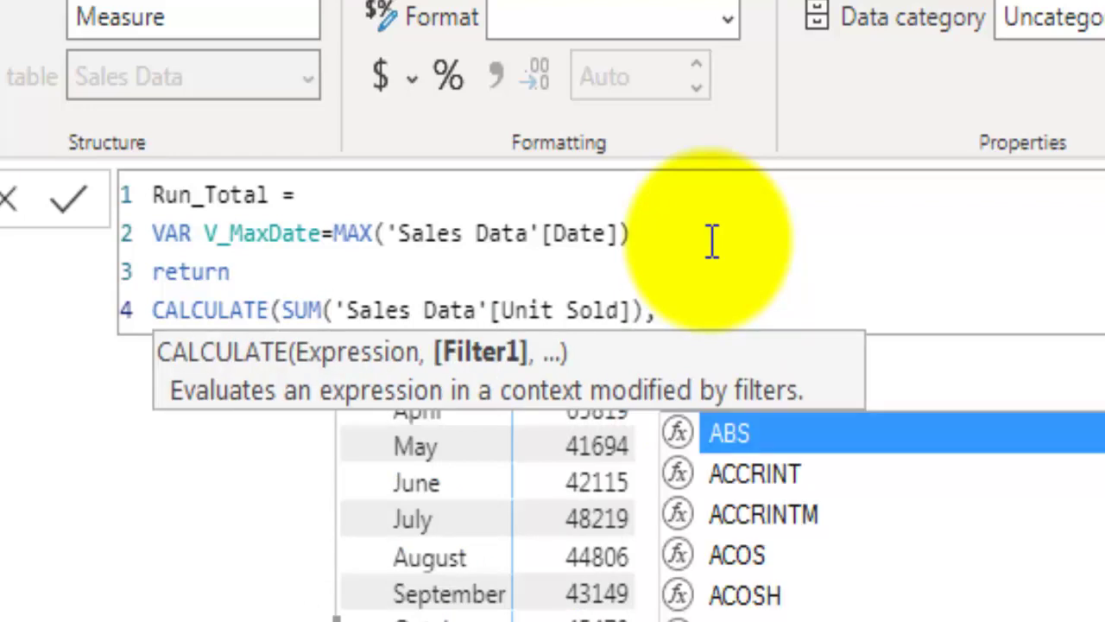
- Complete the CALCULATE expression with FILTER(ALL('Sales Data'),'Sales Data'[Date]<=V_MaxDate)) and commit the measure
text(filt)
key(Tab)
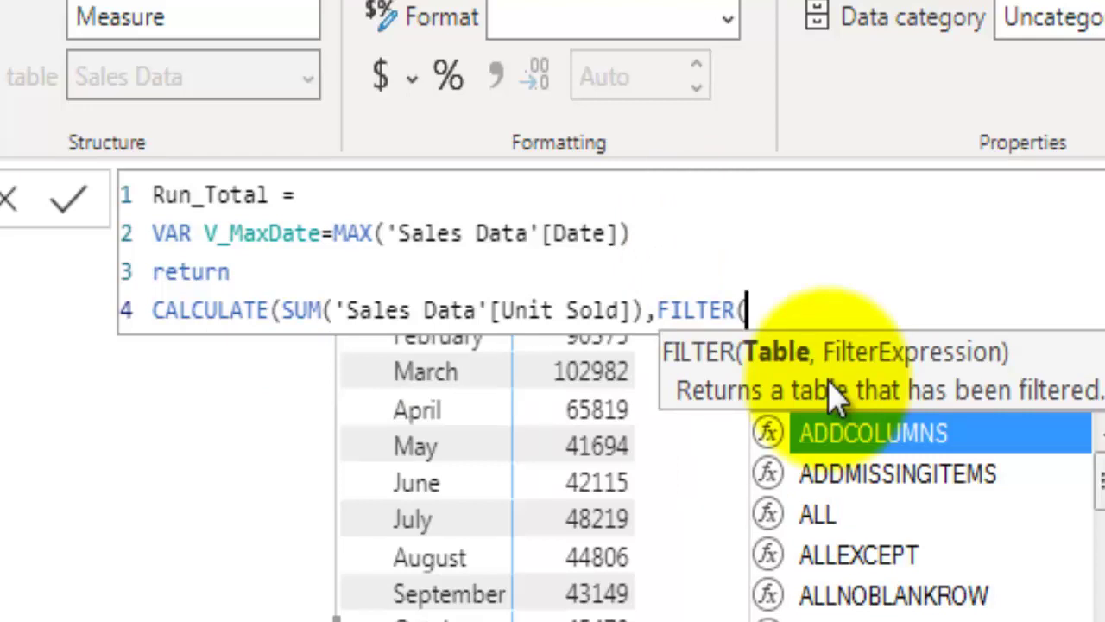
text(ALL()
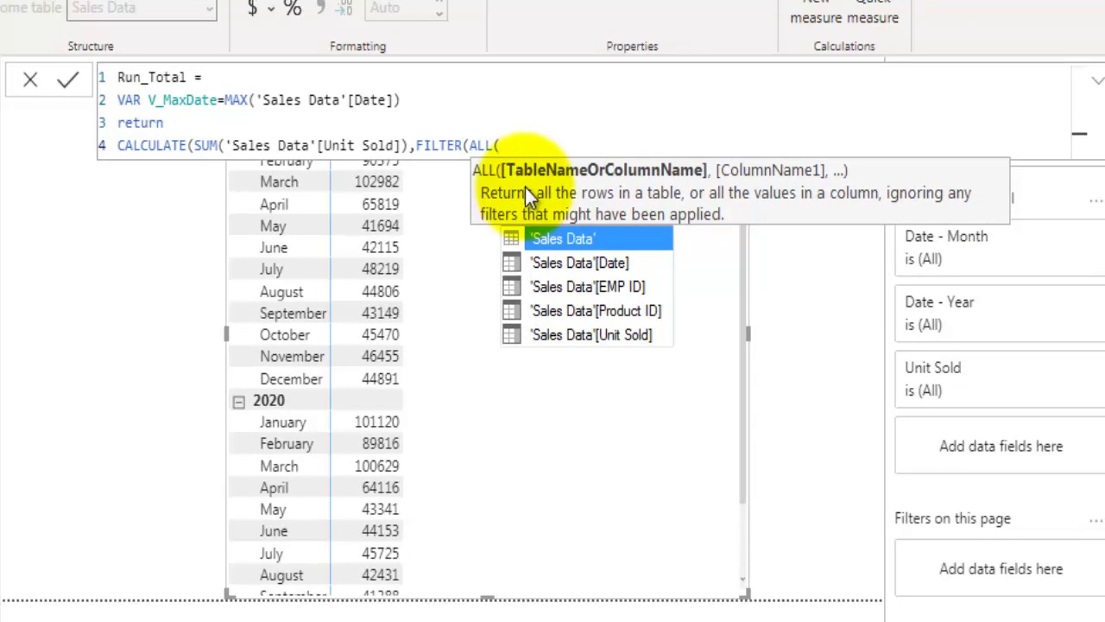
text('Sales Data'),)
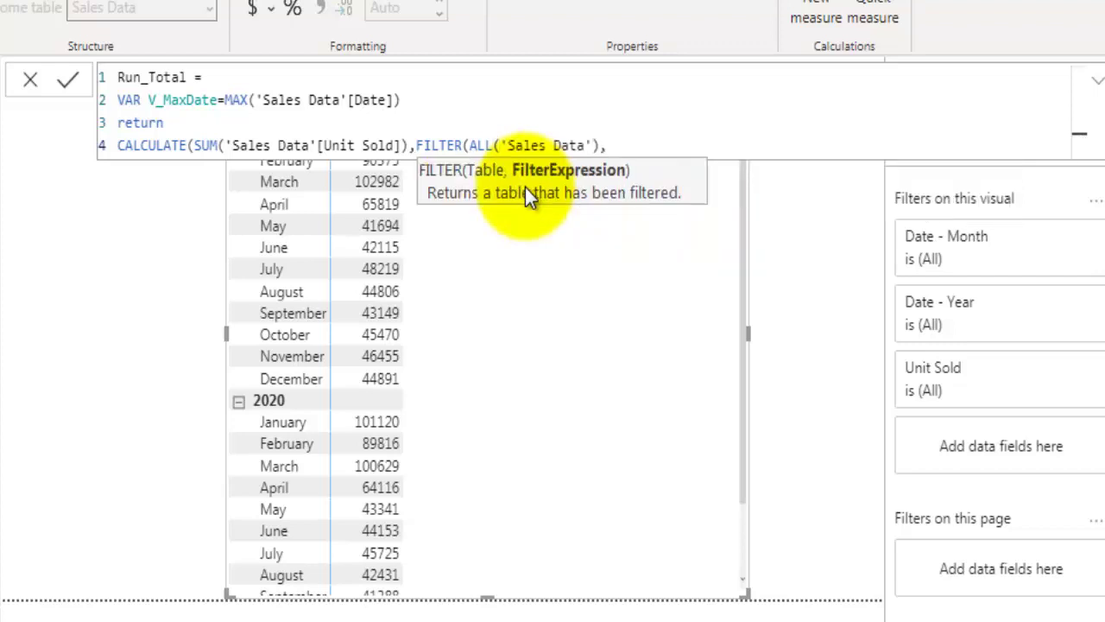
text('Sal)
key(Down)
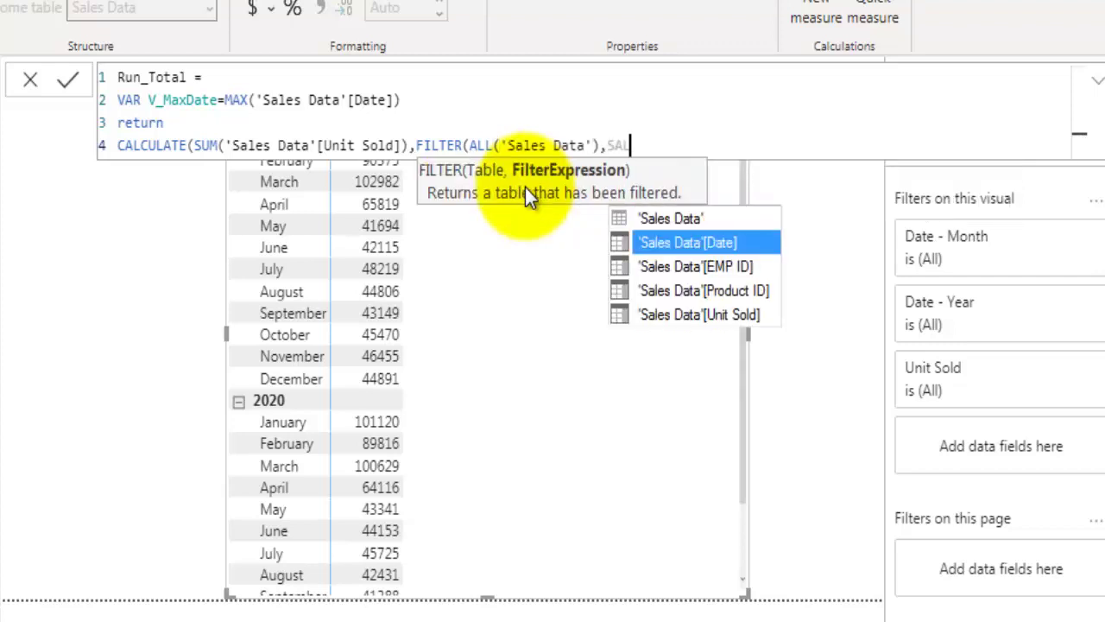
key(Tab)
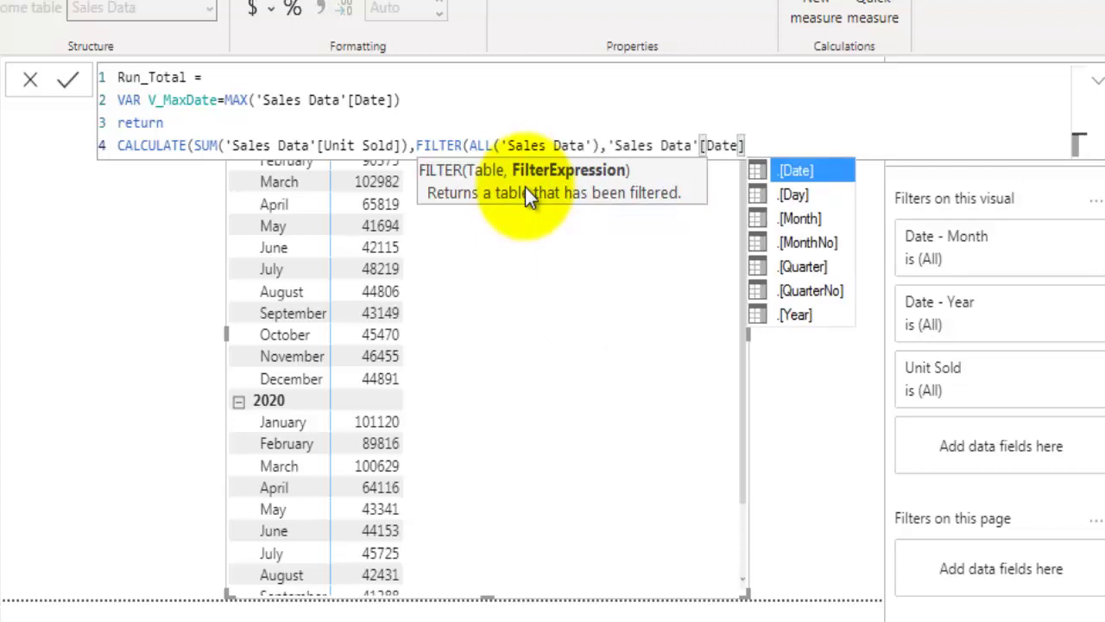
text(<=V_)
key(Tab)
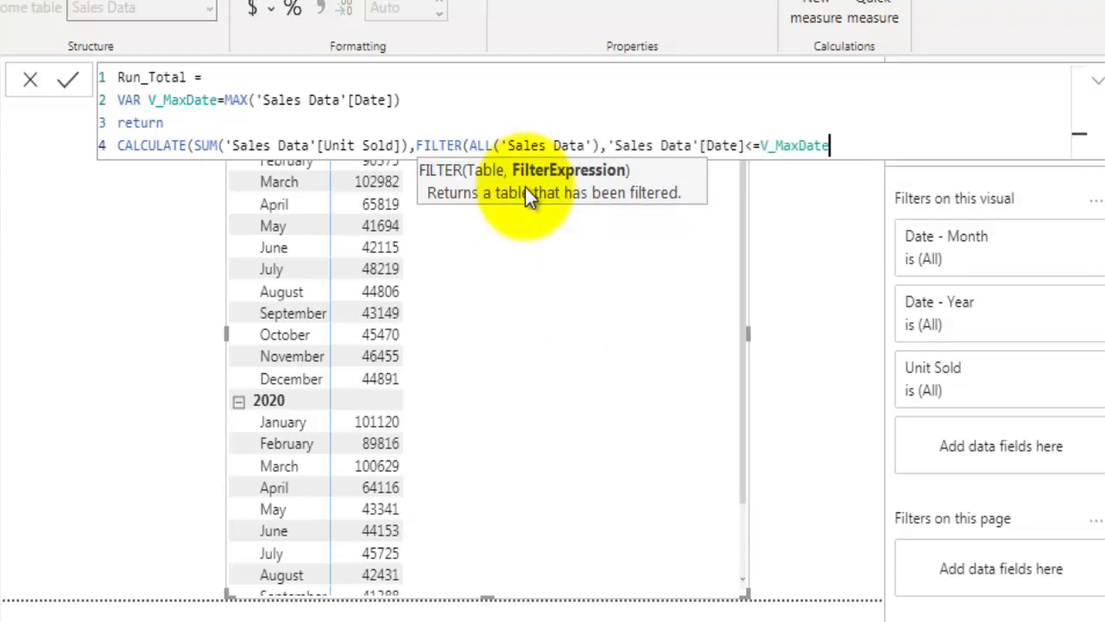
text())
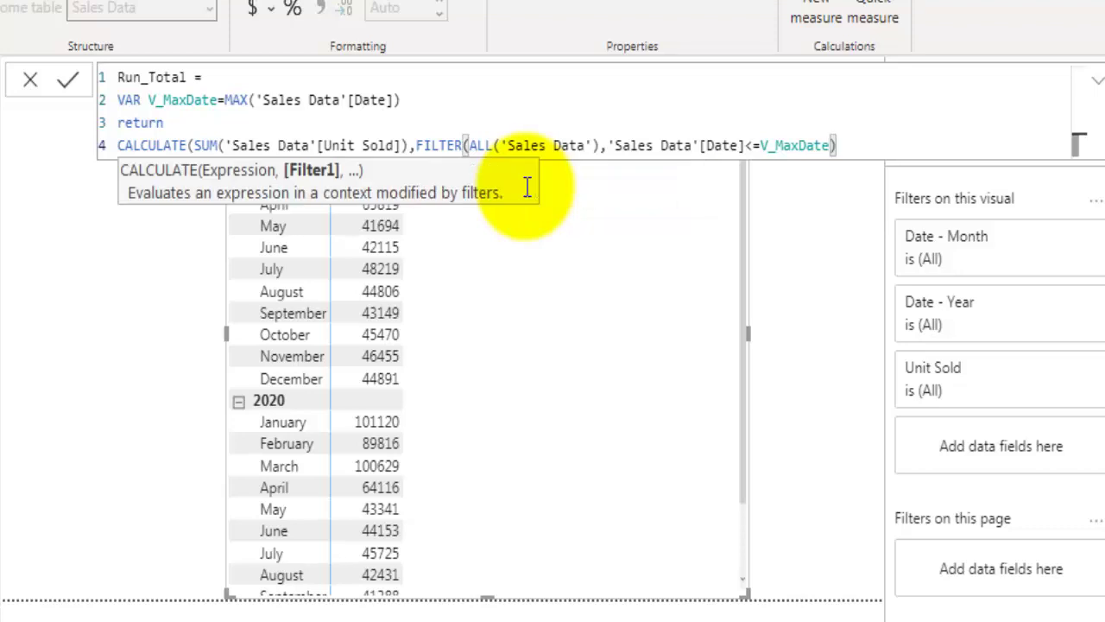
text())
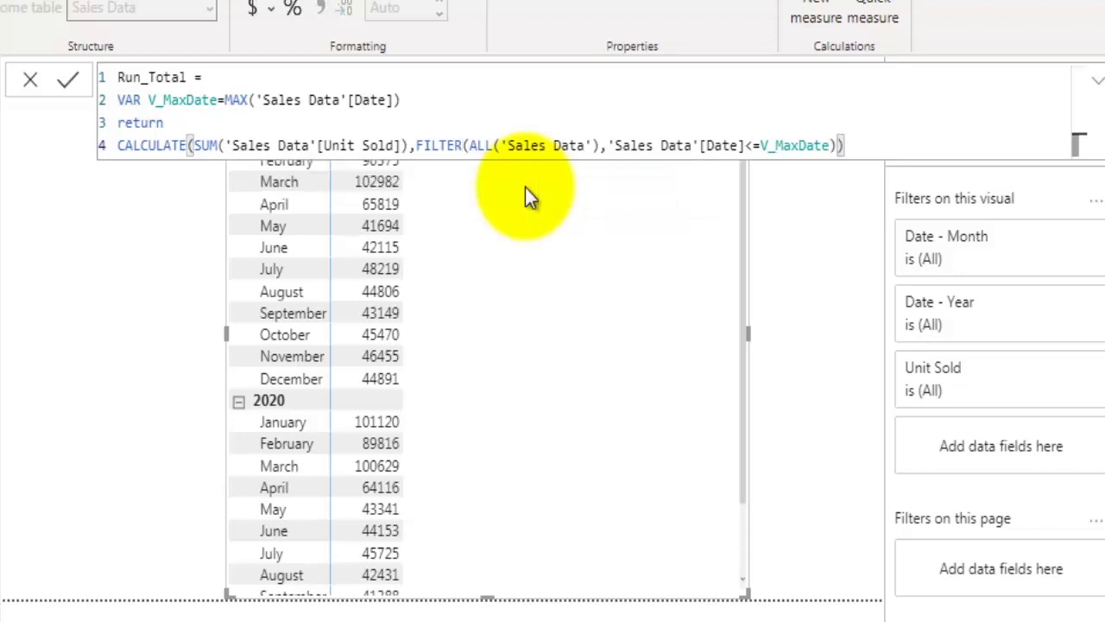
click(804, 296)
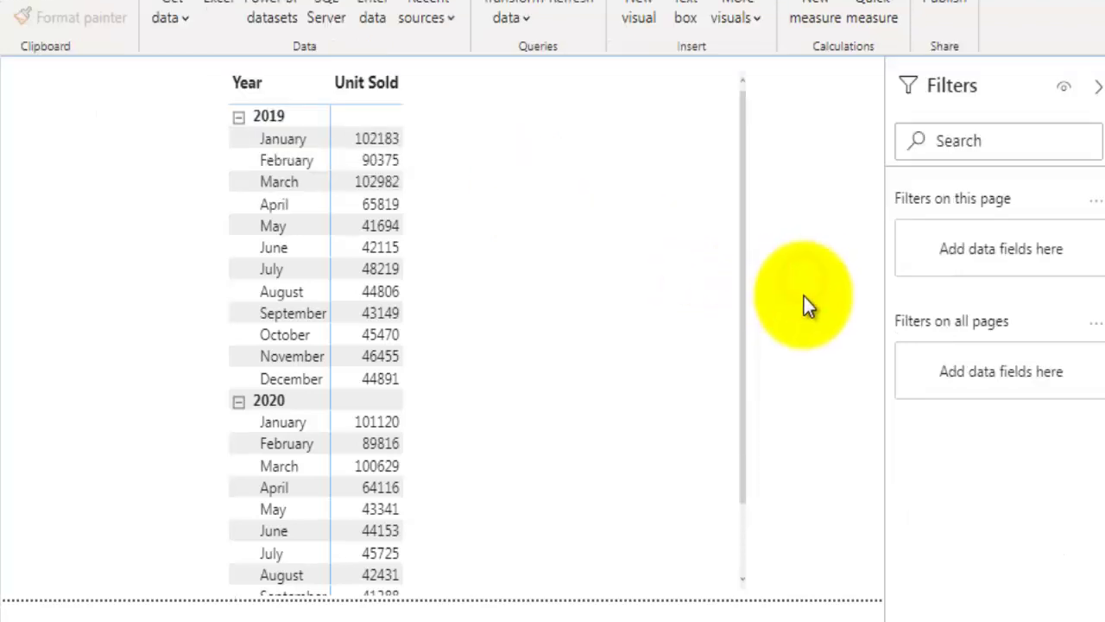
- Add the Run_Total measure to the matrix values below Unit Sold
click(659, 286)
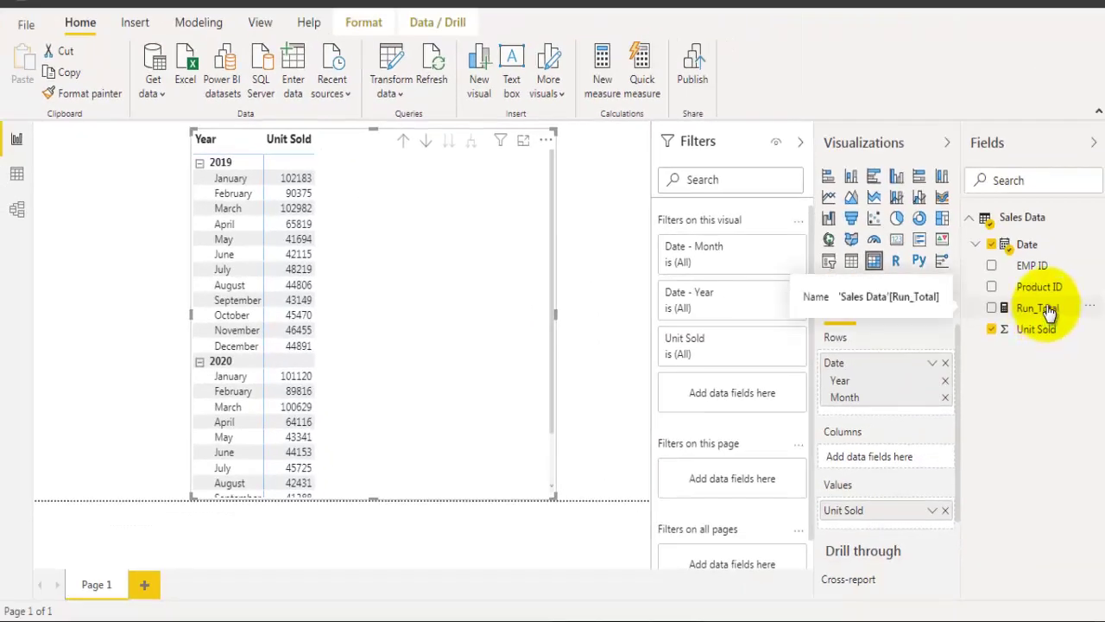
drag(1048, 309, 901, 527)
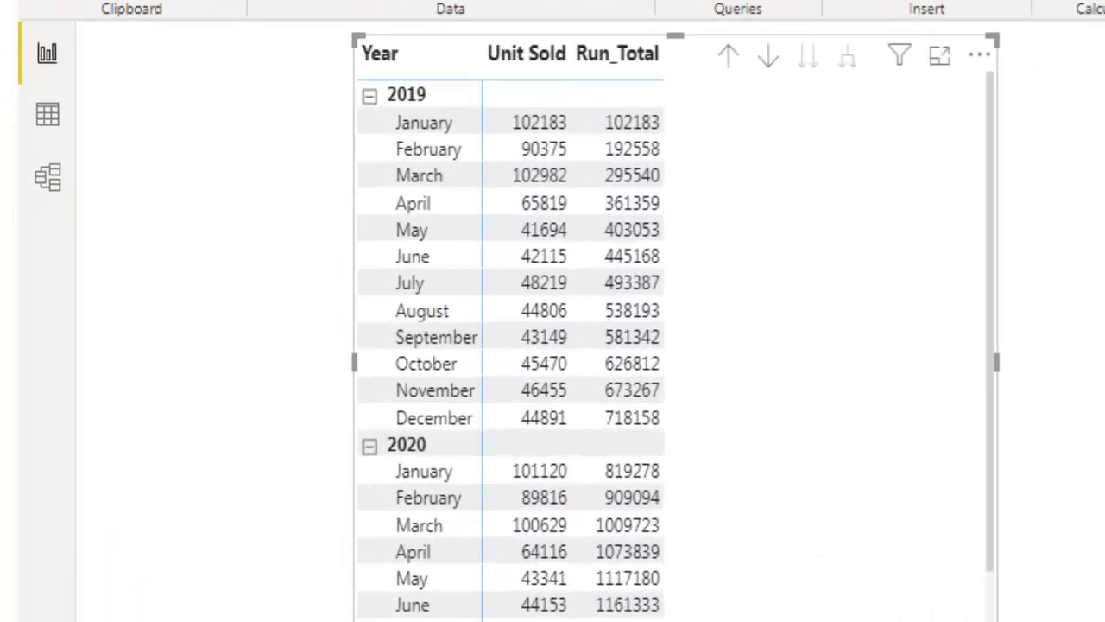
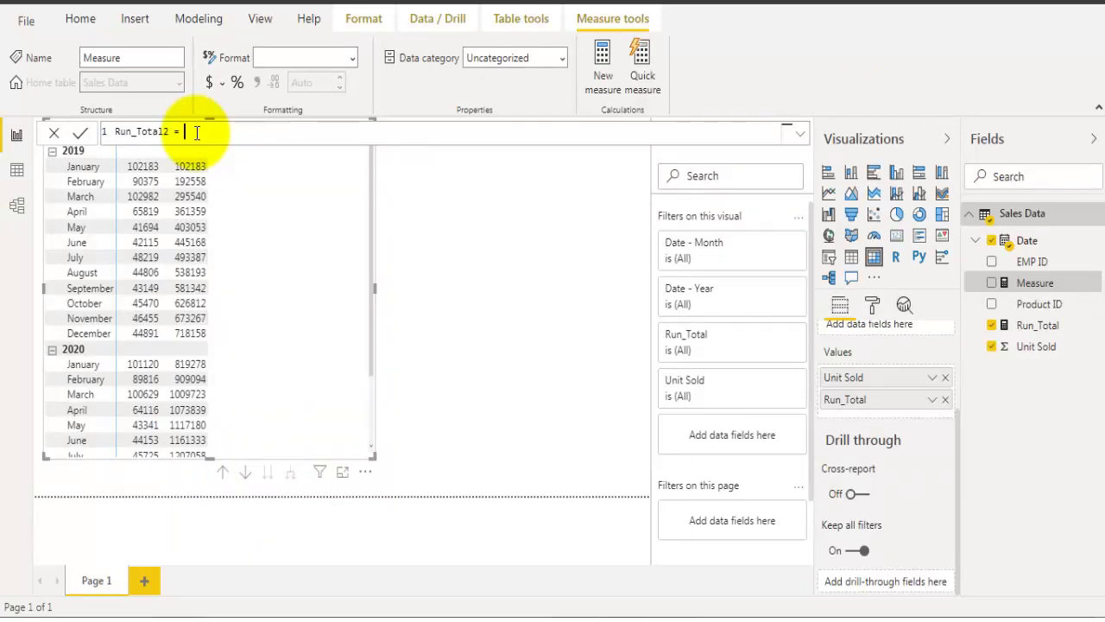
- Start the Run_Total2 measure formula with CALCULATE(SUM('Sales Data'[Unit Sold]),
text(CAL)
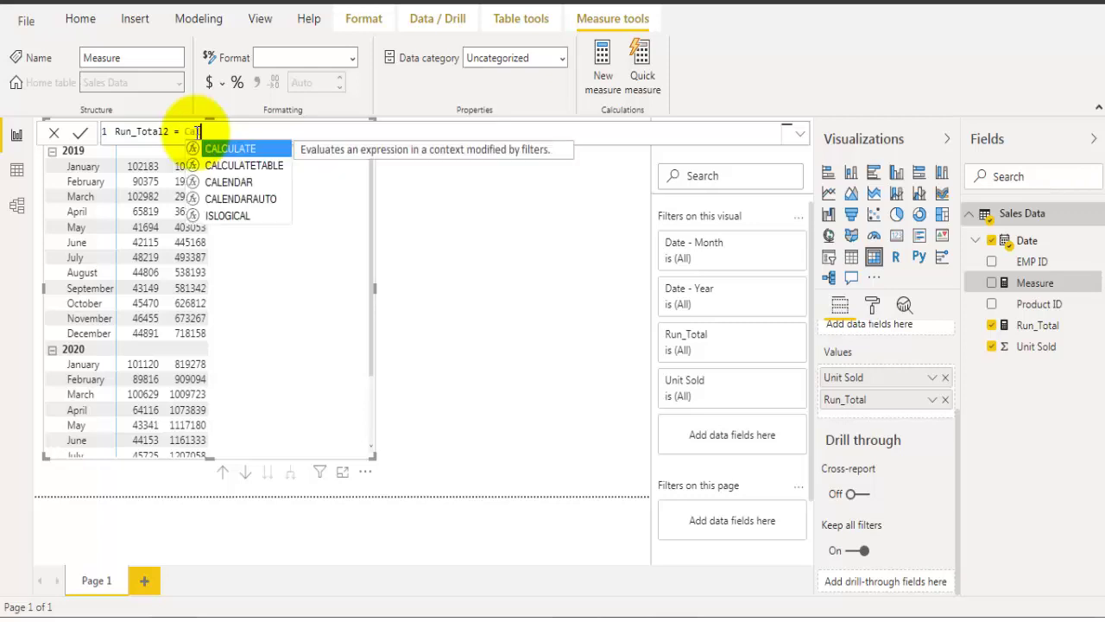
key(Tab)
text(SUM()
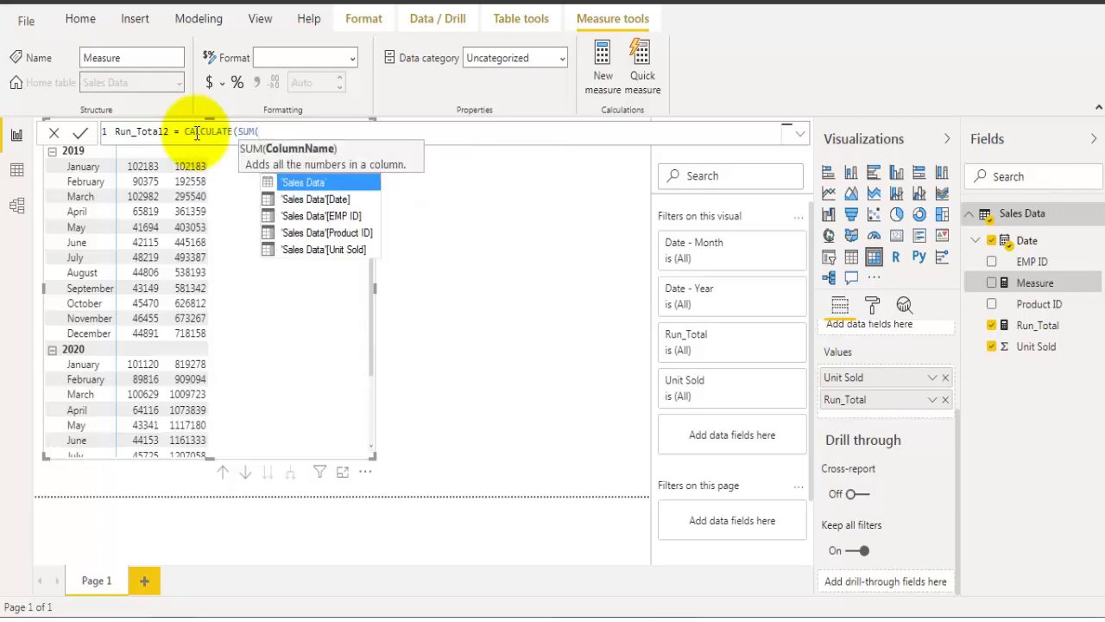
key(Down)
key(Down)
key(Down)
key(Down)
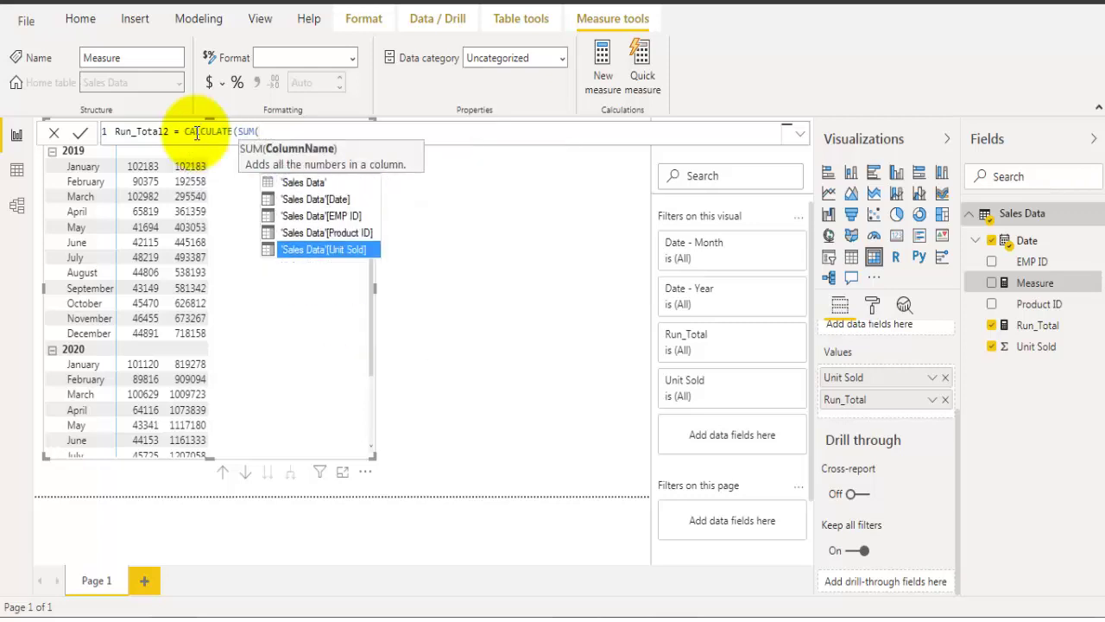
key(Tab)
text(),)
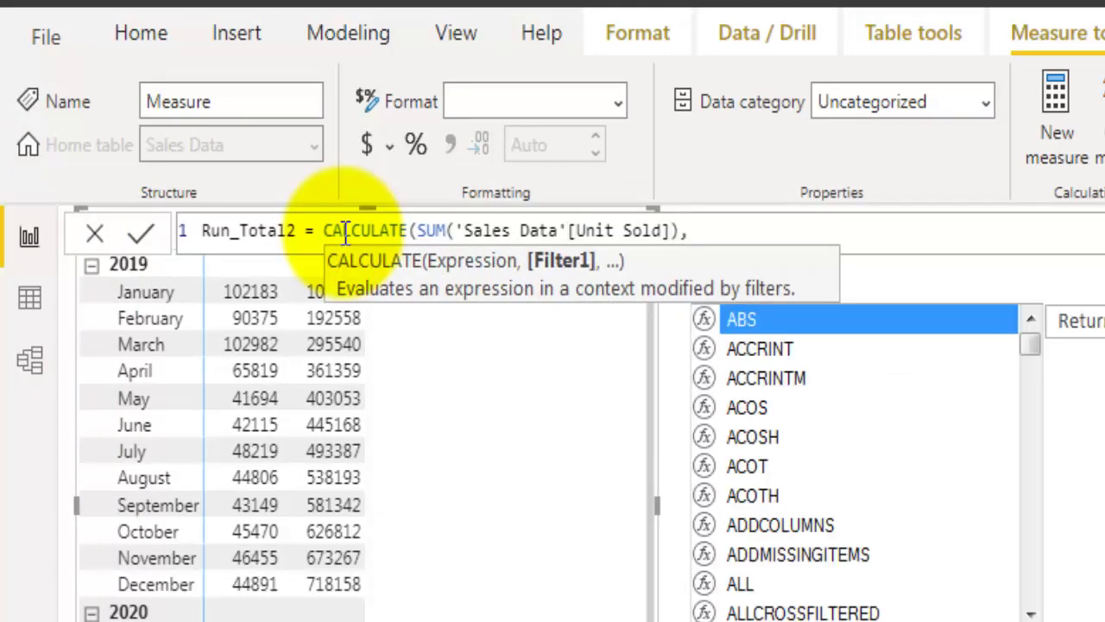
- Begin the filter argument of the Run_Total2 CALCULATE expression with the DATESYTD function
text(DatesYE)
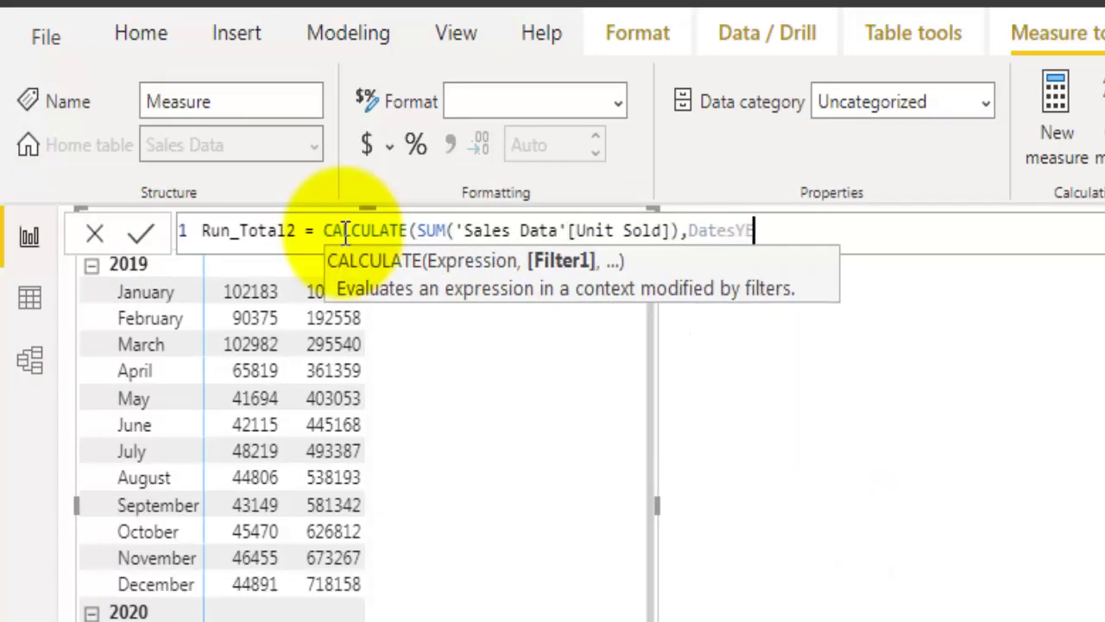
key(BackSpace)
text(T)
key(Tab)
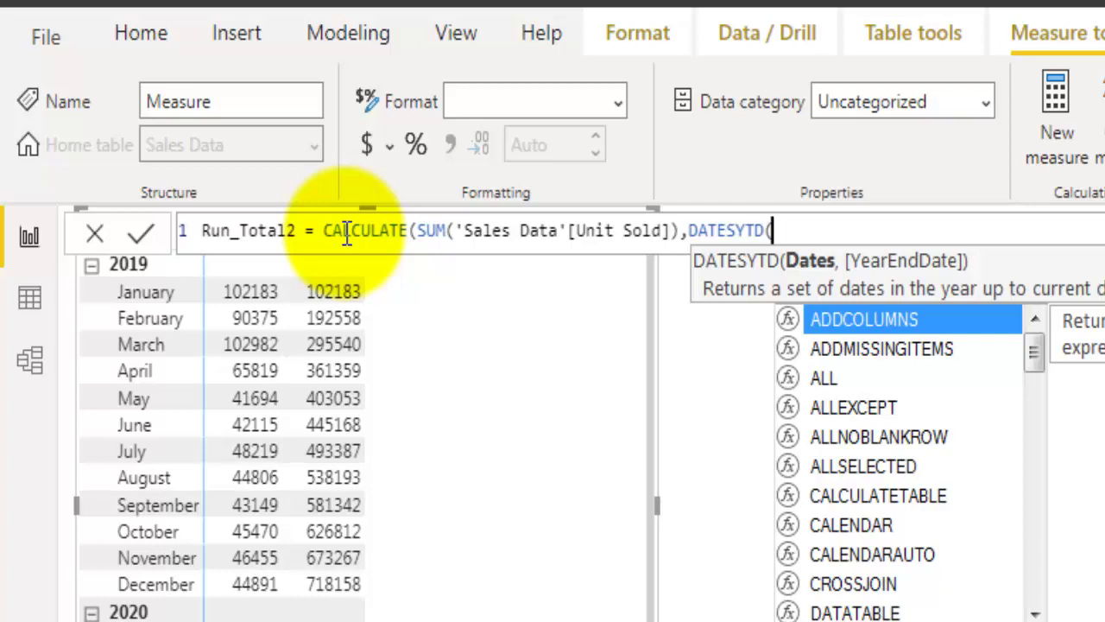
- Give DATESYTD the 'Sales Data'[Date].[Date] column, close both functions and commit the Run_Total2 measure
text(sal)
key(Down)
key(Up)
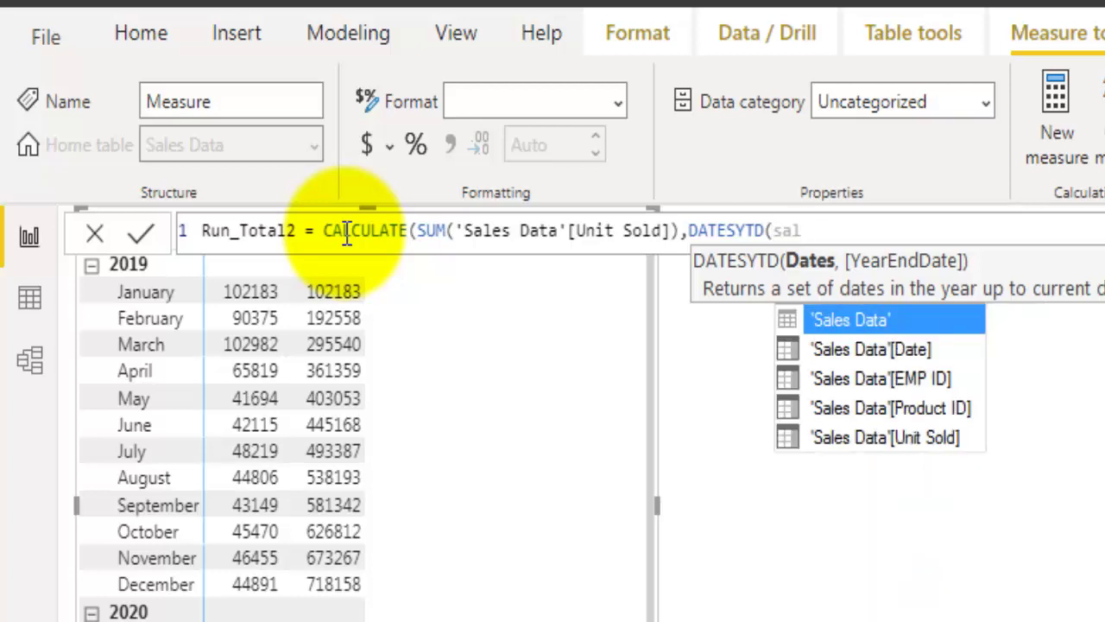
key(Down)
key(Tab)
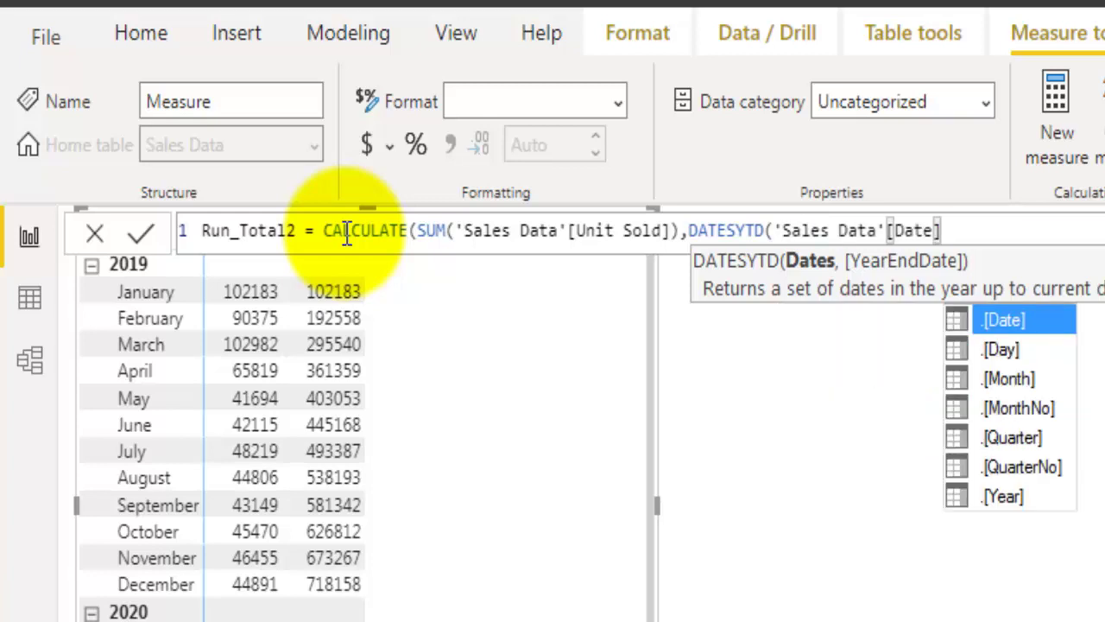
key(Tab)
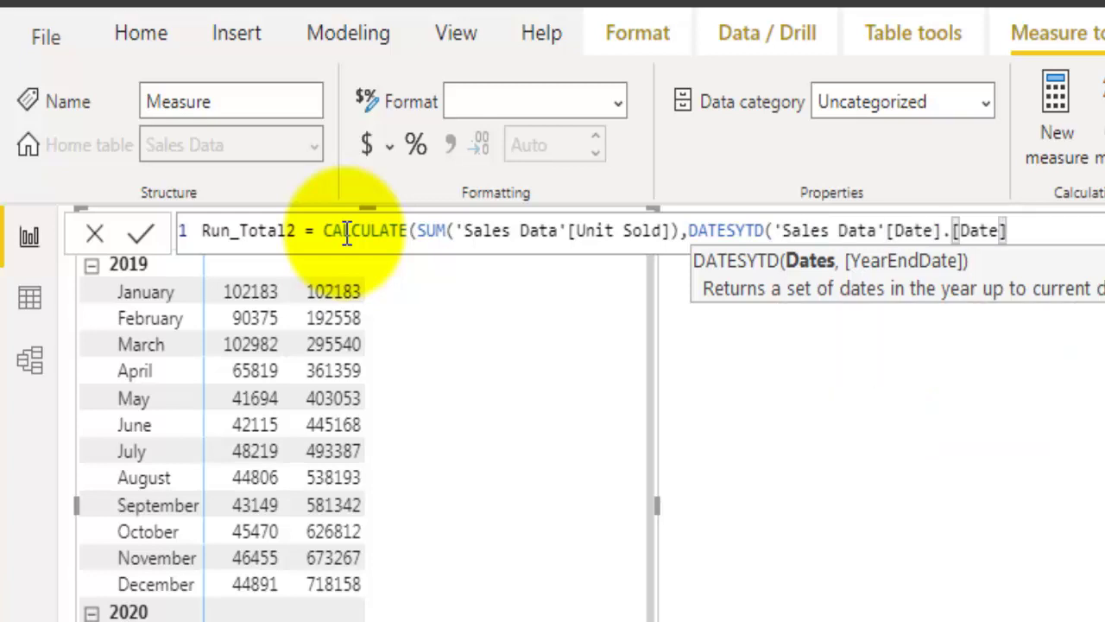
text())
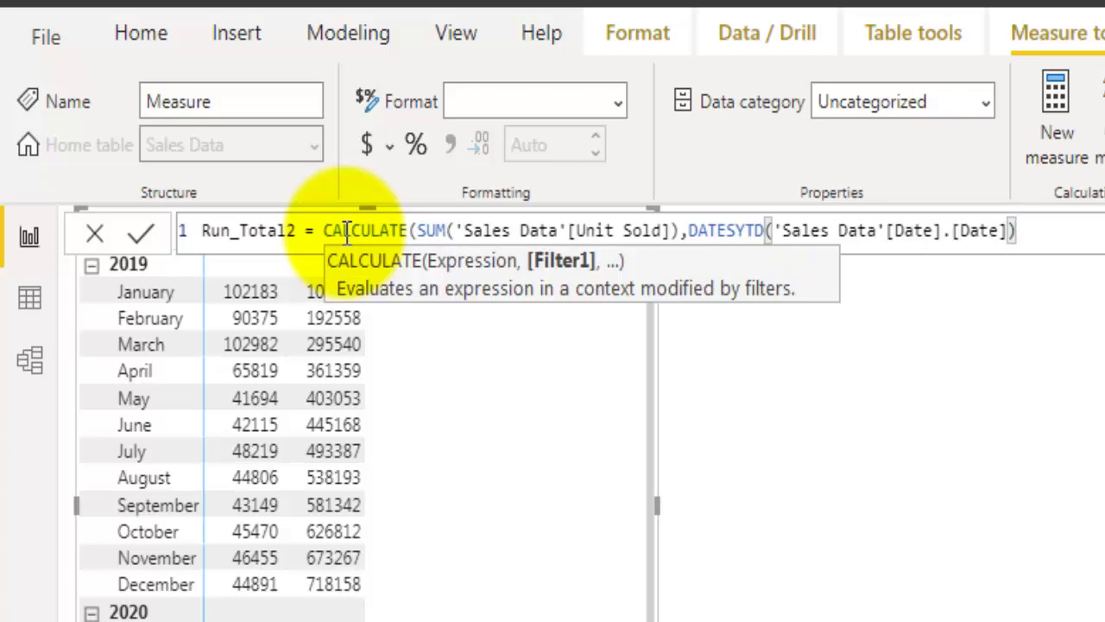
text())
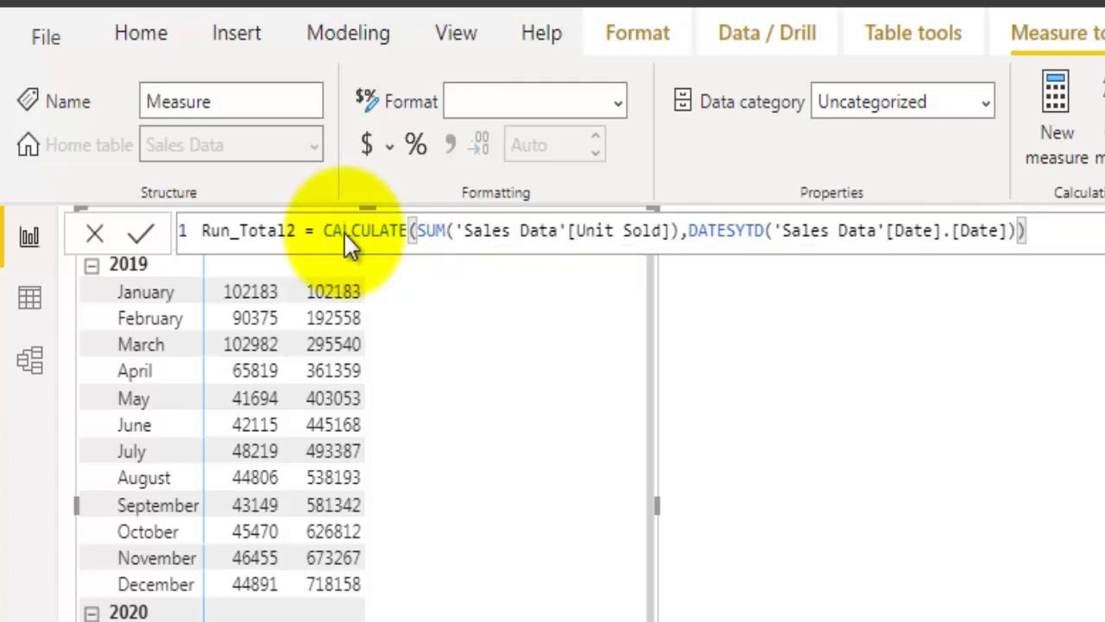
key(Return)
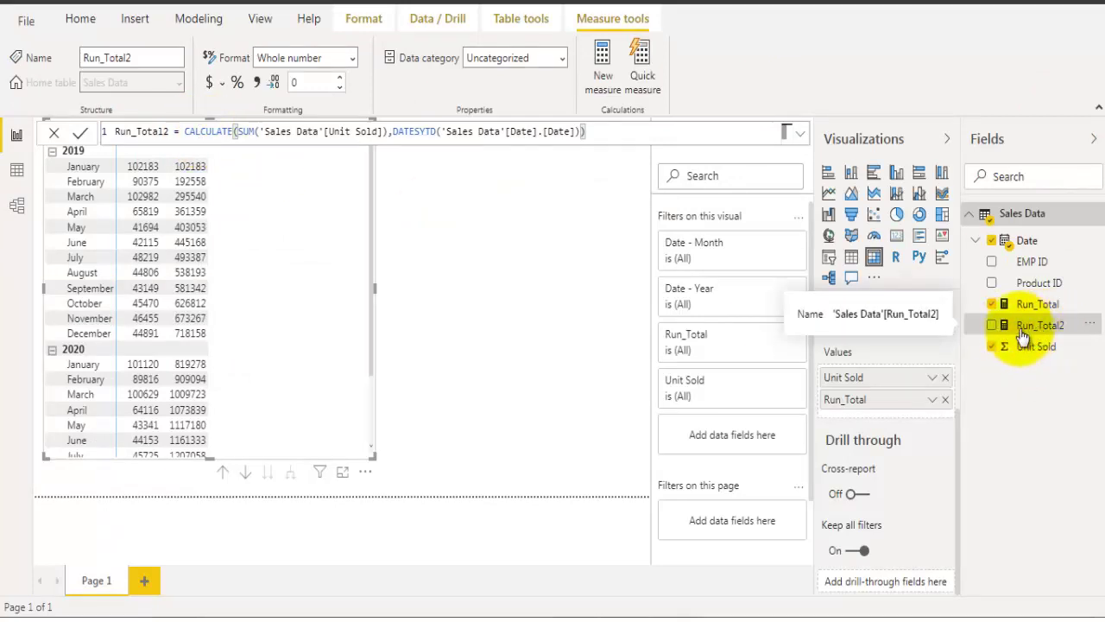
- Add the Run_Total2 measure to the matrix values below Run_Total
drag(1073, 327, 903, 414)
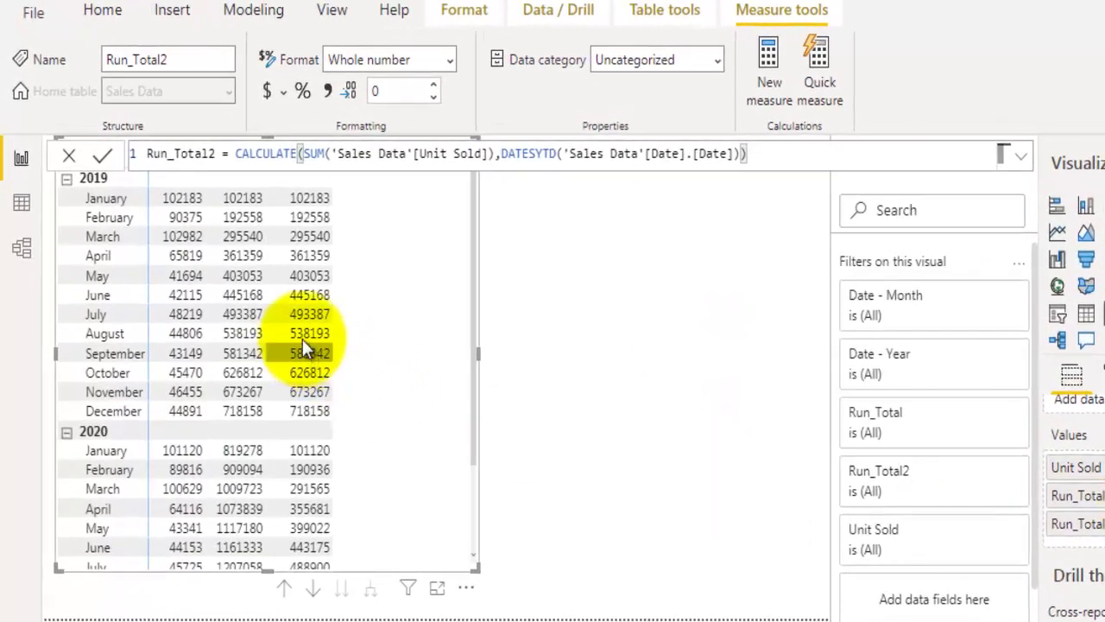